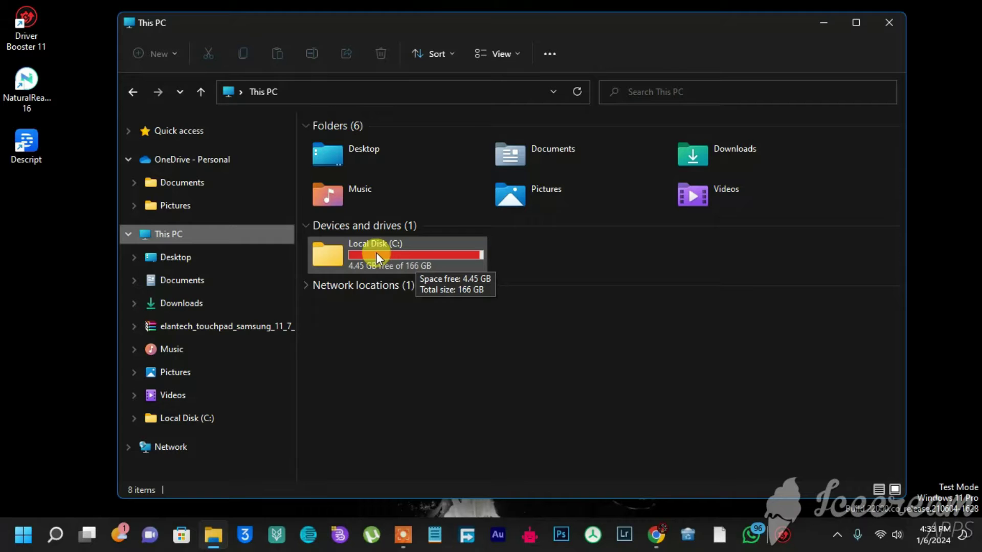
# Step: Launch TreeSize Free from Windows Search with administrator rights
pyautogui.click(43, 526)
pyautogui.write('free')
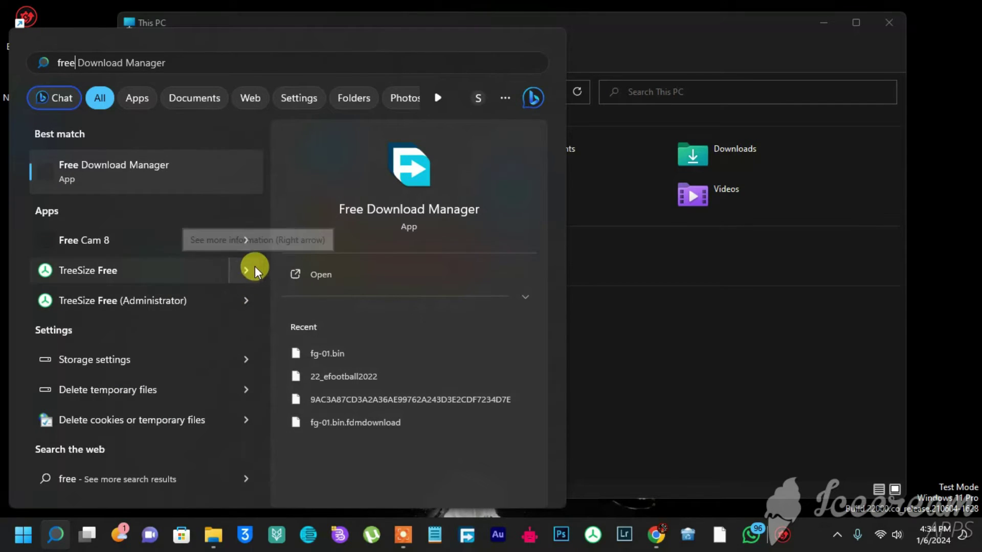
pyautogui.click(254, 275)
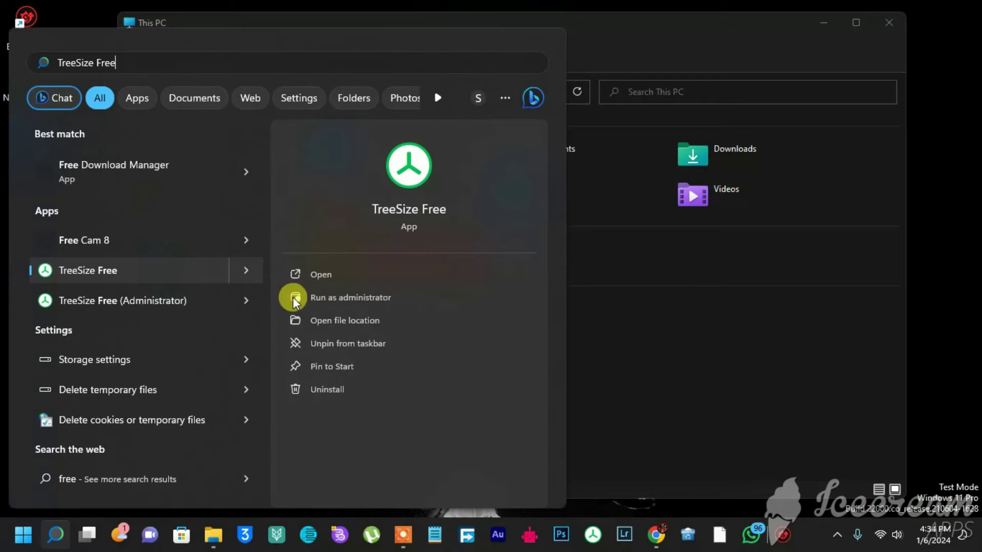
pyautogui.click(352, 297)
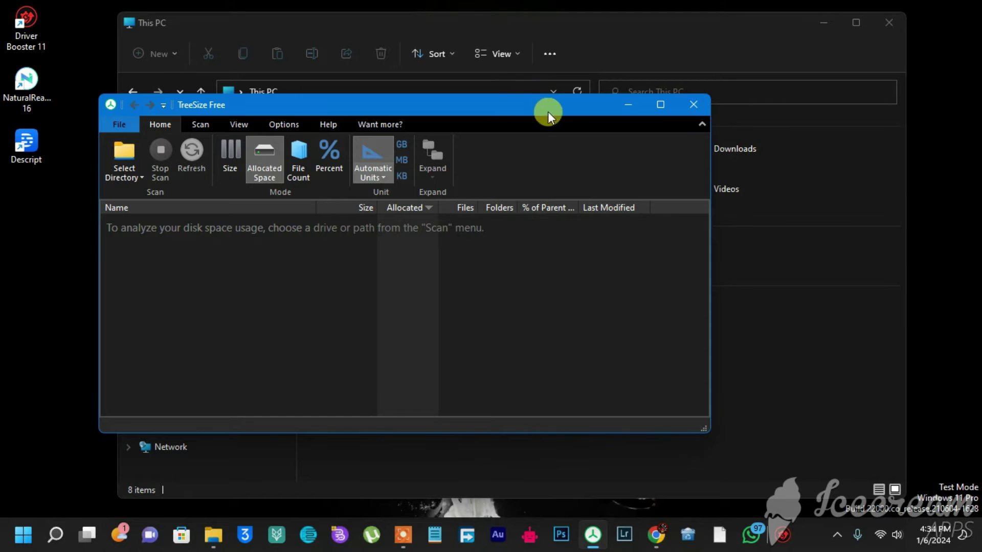
# Step: Move the TreeSize window over File Explorer and enlarge it
pyautogui.moveTo(489, 101); pyautogui.dragTo(586, 87)
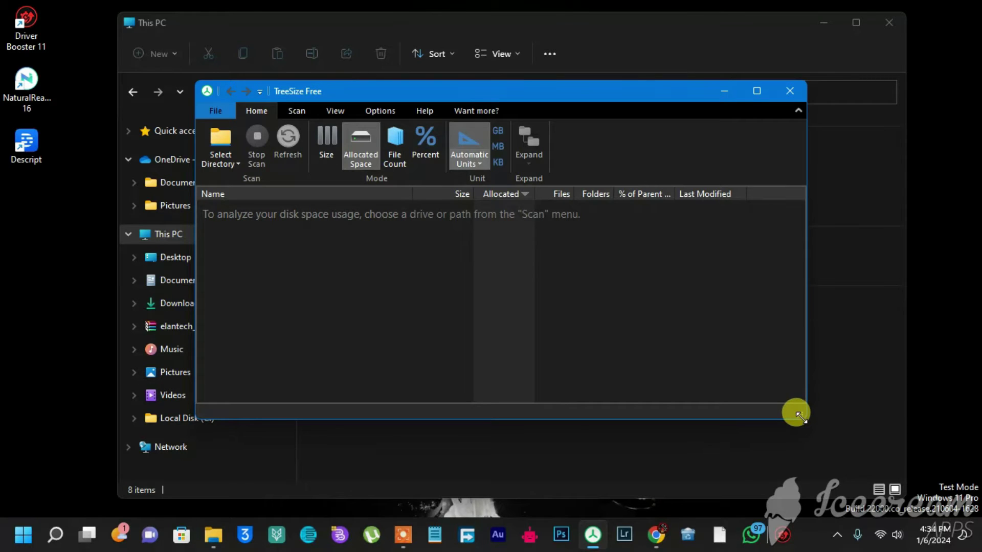
pyautogui.moveTo(801, 415); pyautogui.dragTo(908, 506)
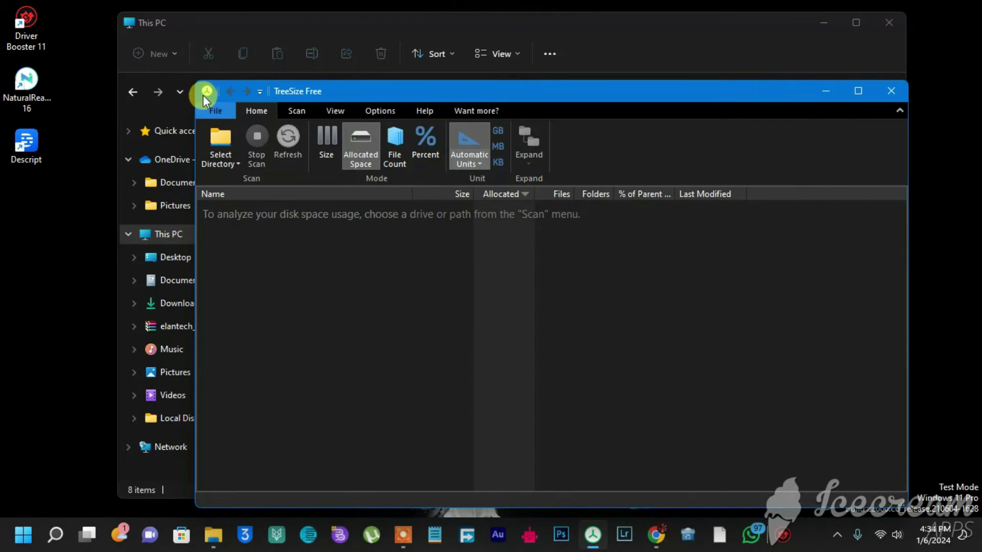
pyautogui.moveTo(367, 94); pyautogui.dragTo(302, 59)
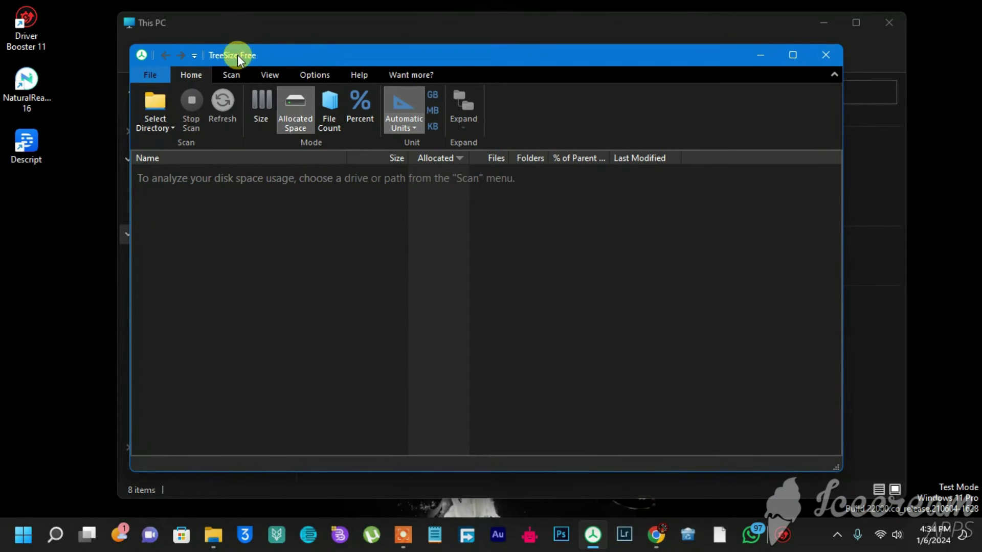
# Step: Scan the whole Local Disk (C:), listing Users largest at 105.4 GB
pyautogui.click(164, 103)
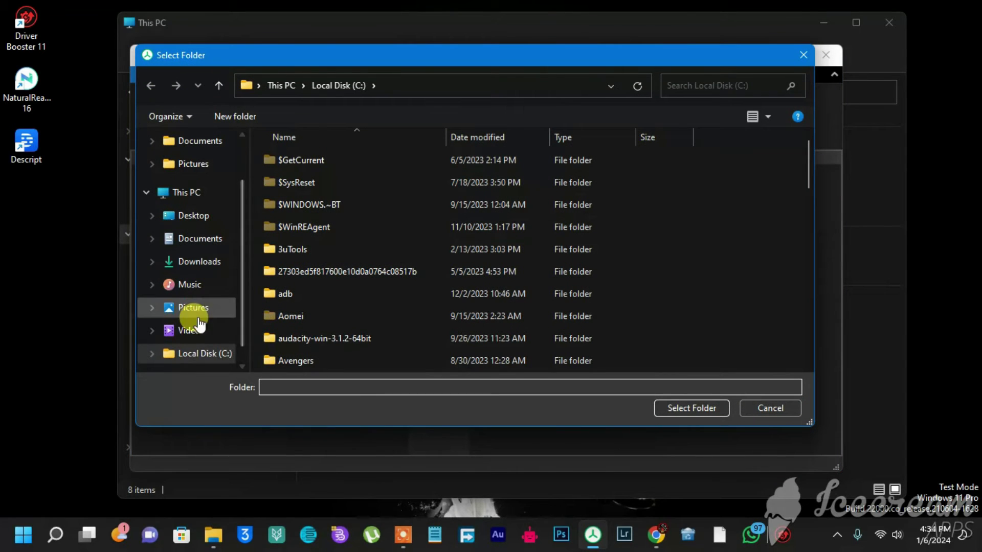
pyautogui.scroll(-1, 198, 324)
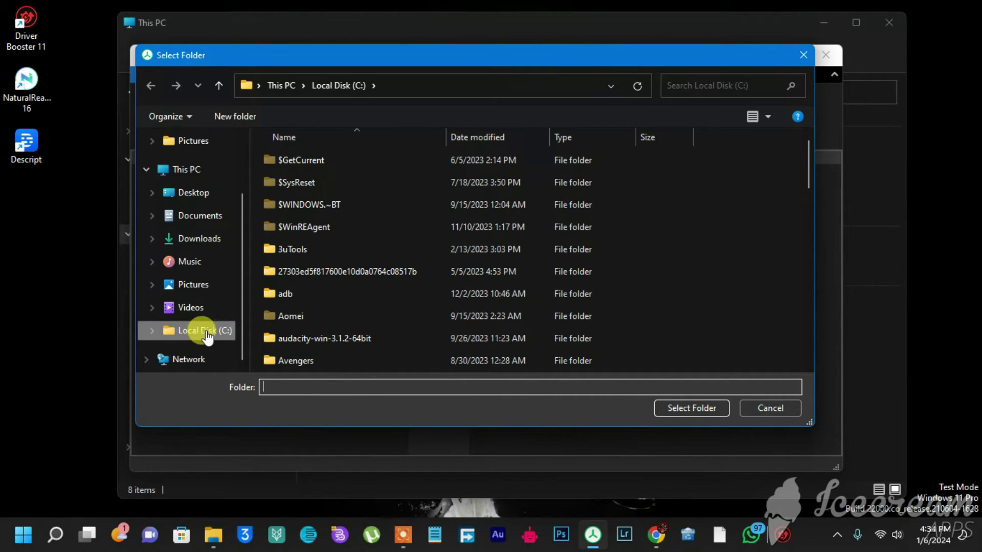
pyautogui.click(693, 407)
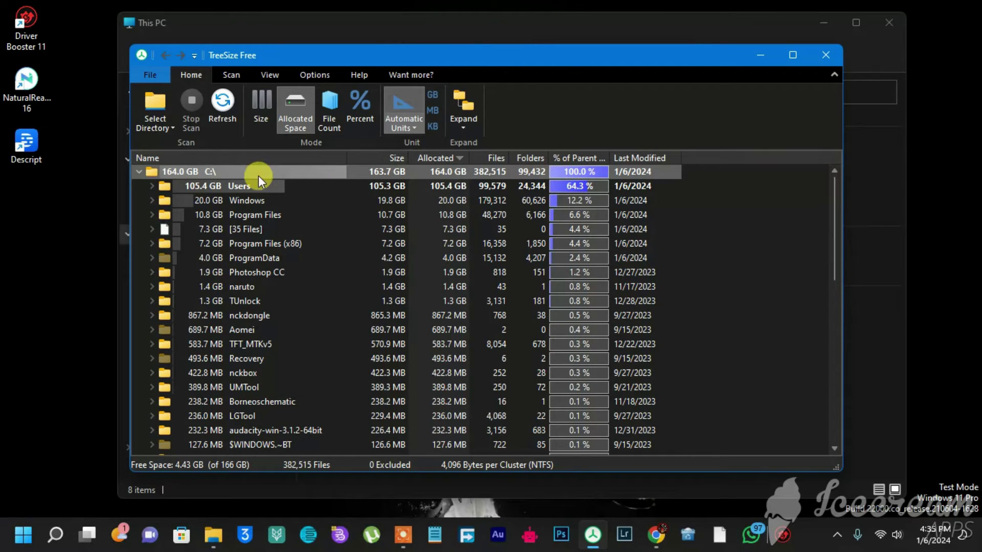
pyautogui.moveTo(388, 186)
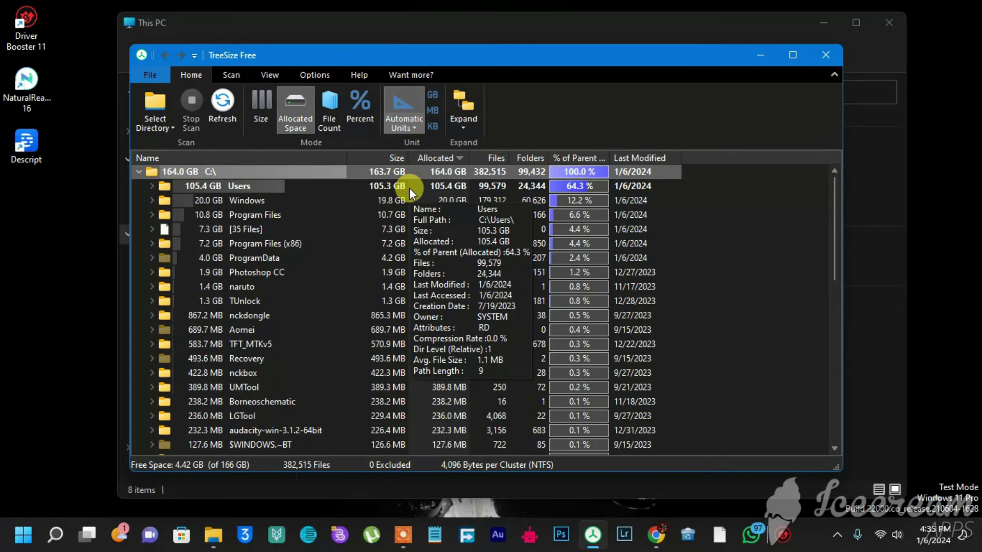
# Step: Expand Users and Owner, showing Documents largest at 39.1 GB
pyautogui.click(153, 189)
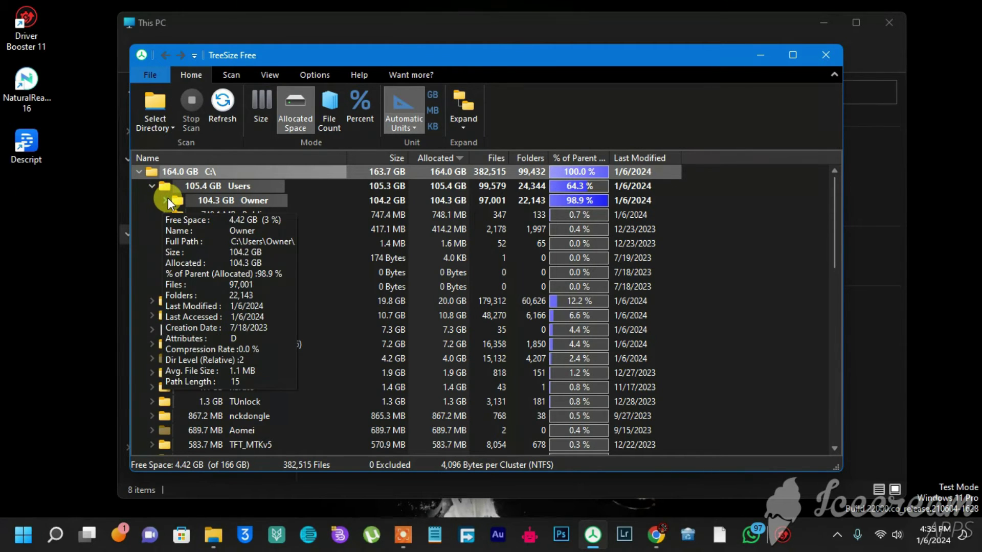
pyautogui.click(168, 198)
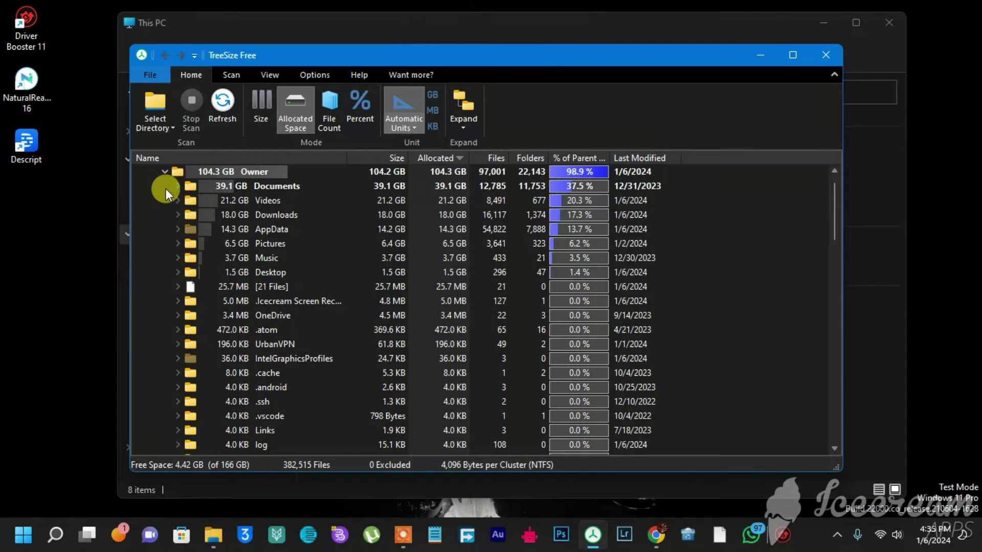
pyautogui.click(165, 173)
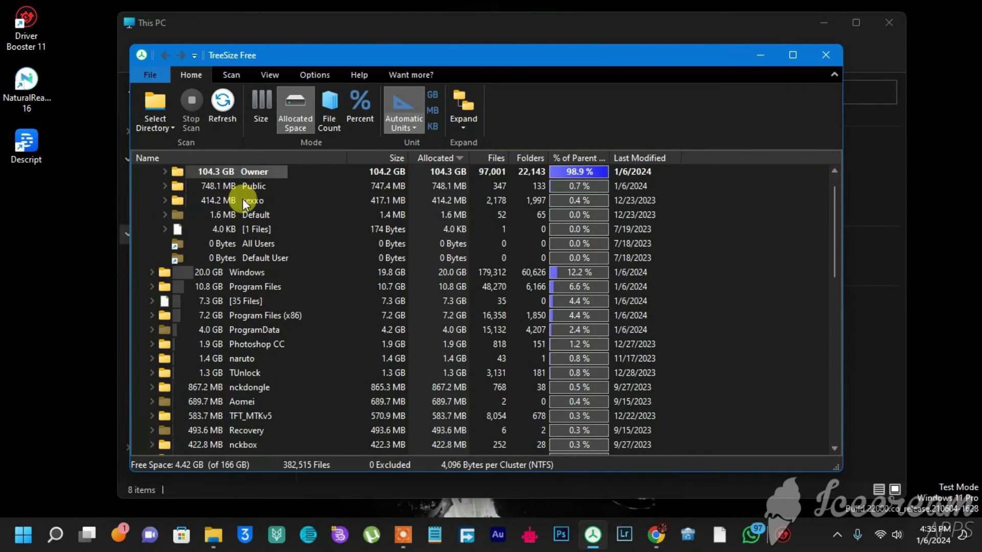
pyautogui.click(165, 171)
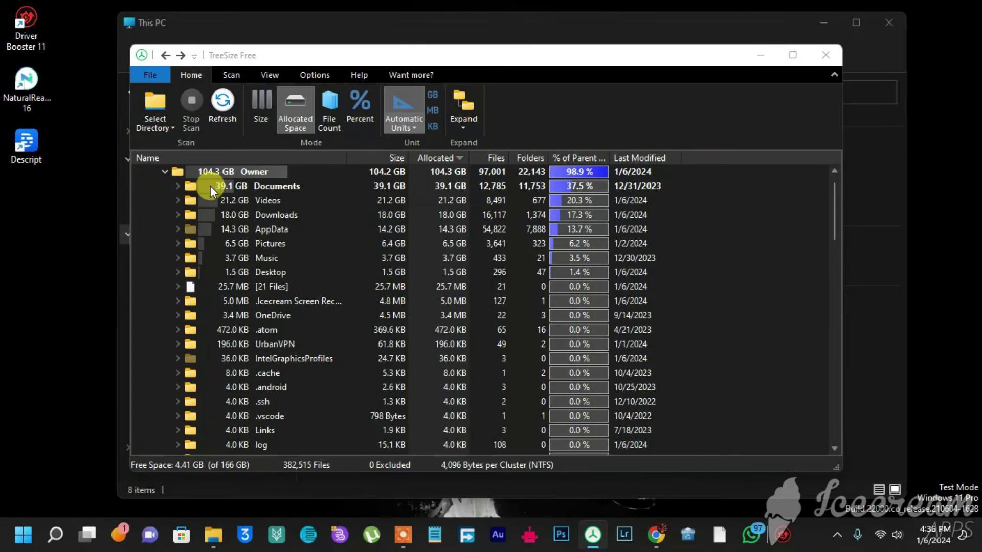
# Step: Expand Documents, Wondershare and Wondershare Filmora and select the 35.1 GB Render folder
pyautogui.click(178, 186)
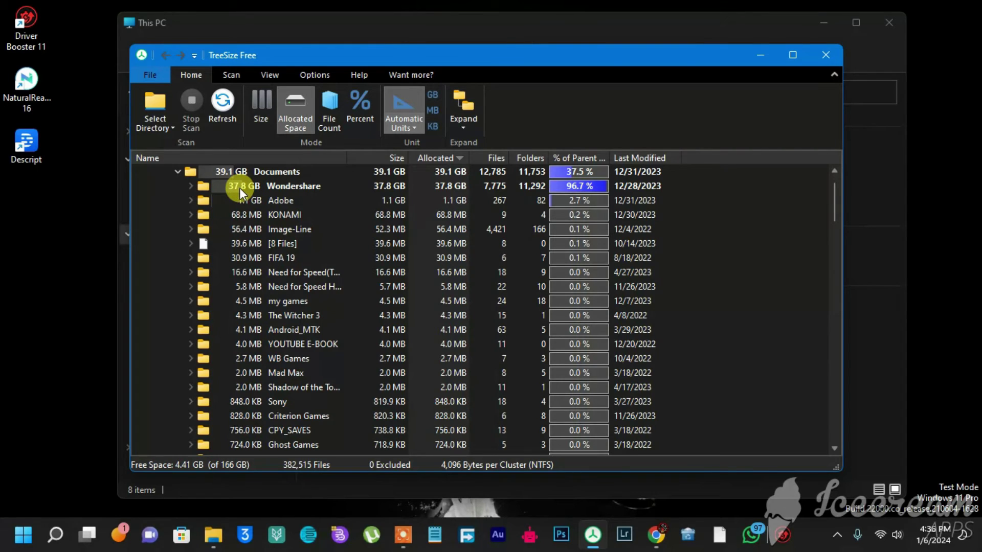
pyautogui.click(191, 185)
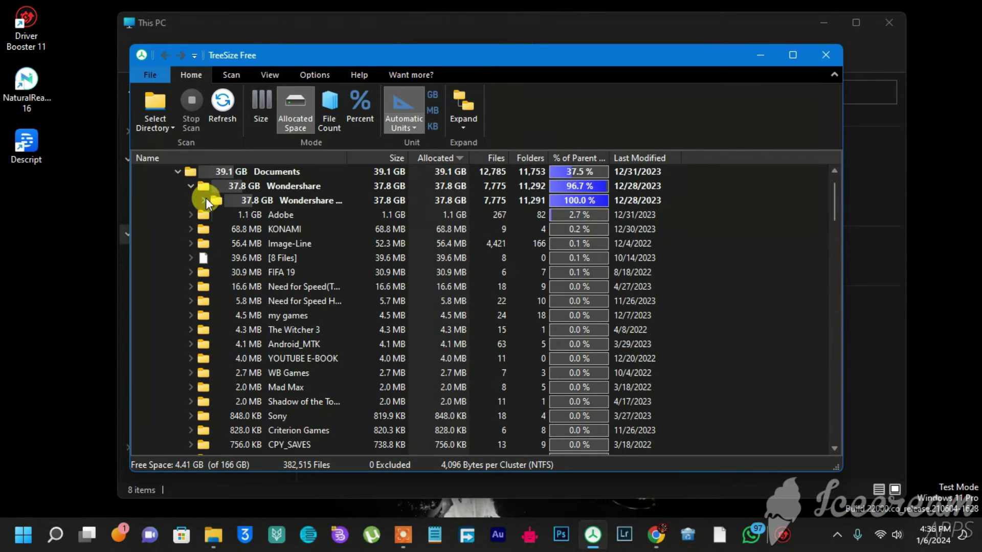
pyautogui.moveTo(208, 200)
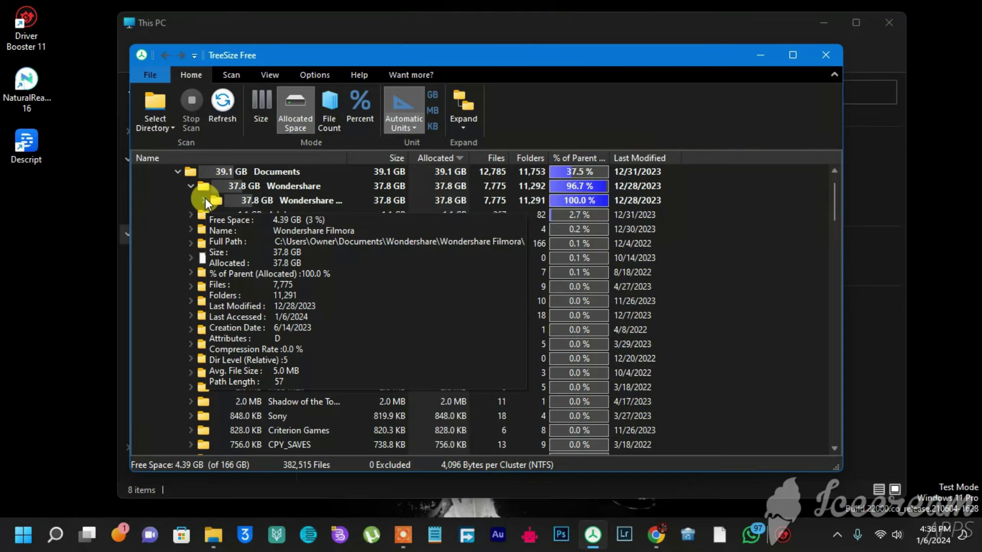
pyautogui.click(205, 198)
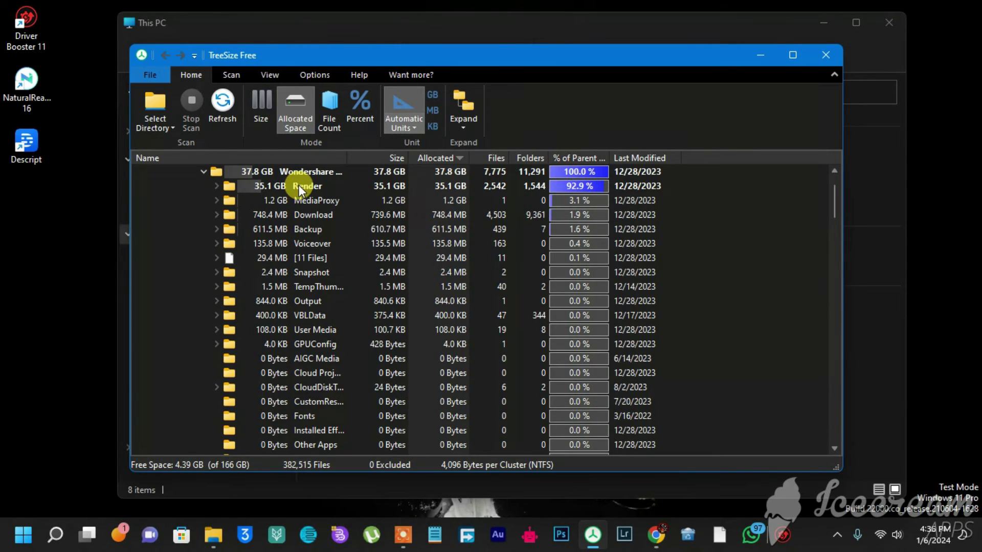
pyautogui.moveTo(268, 186)
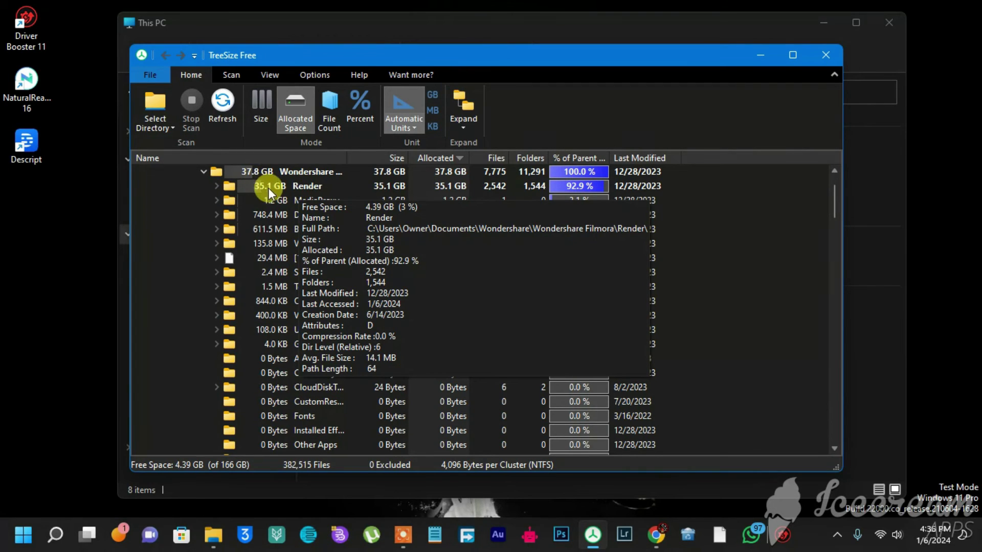
pyautogui.click(252, 188)
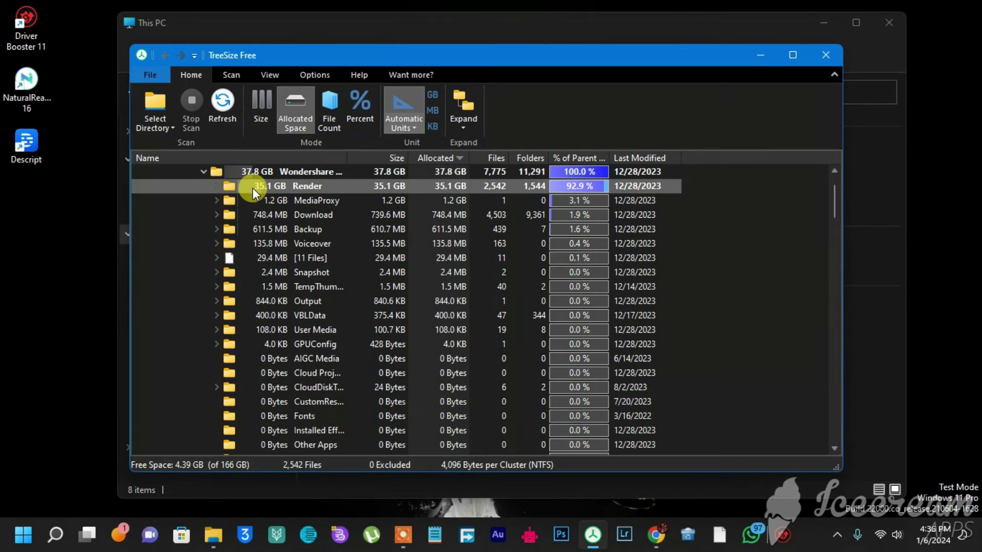
# Step: Permanently delete the Render folder, then minimize TreeSize to reveal This PC
pyautogui.press('Delete')
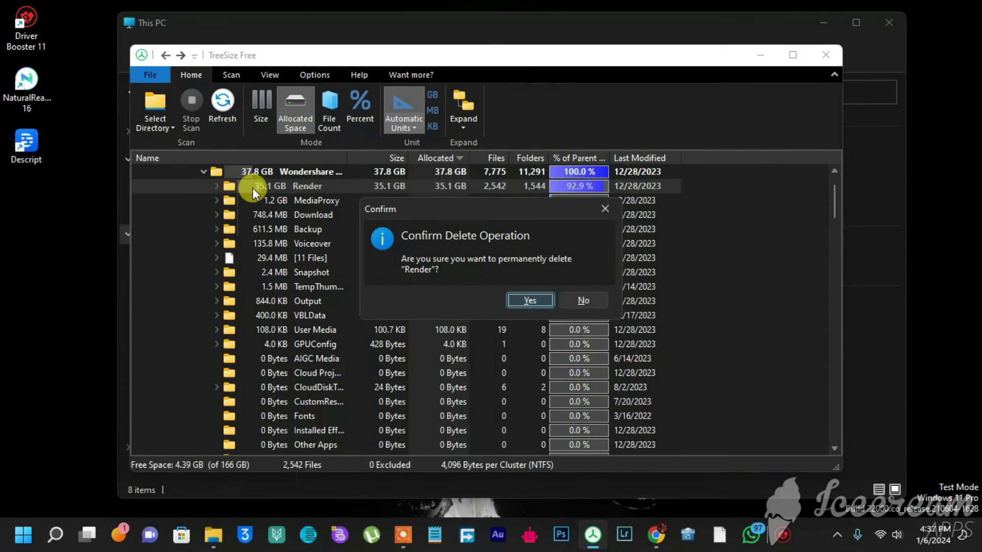
pyautogui.press('Return')
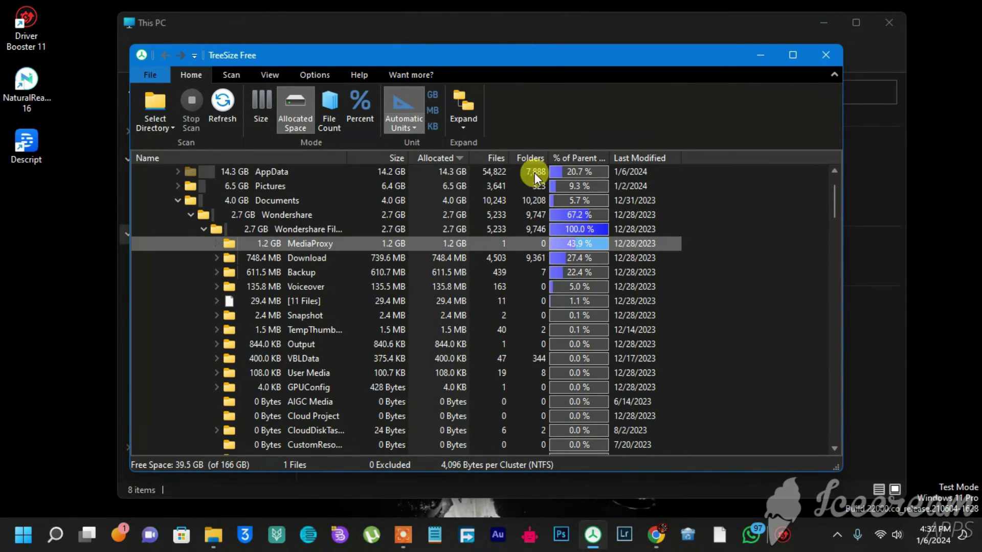
pyautogui.click(759, 54)
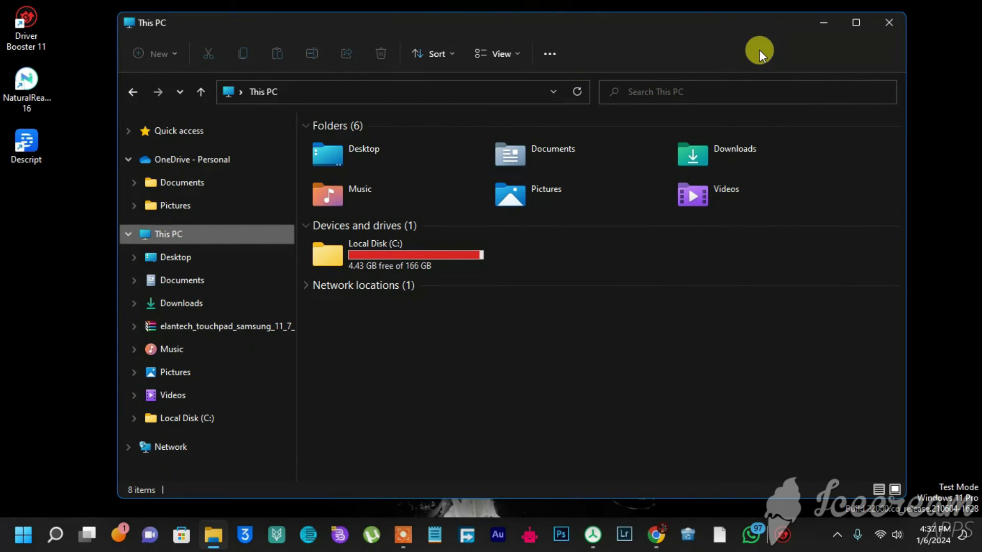
# Step: Refresh This PC so Local Disk (C:) shows 39.5 GB free of 166 GB
pyautogui.rightClick(388, 321)
pyautogui.click(542, 432)
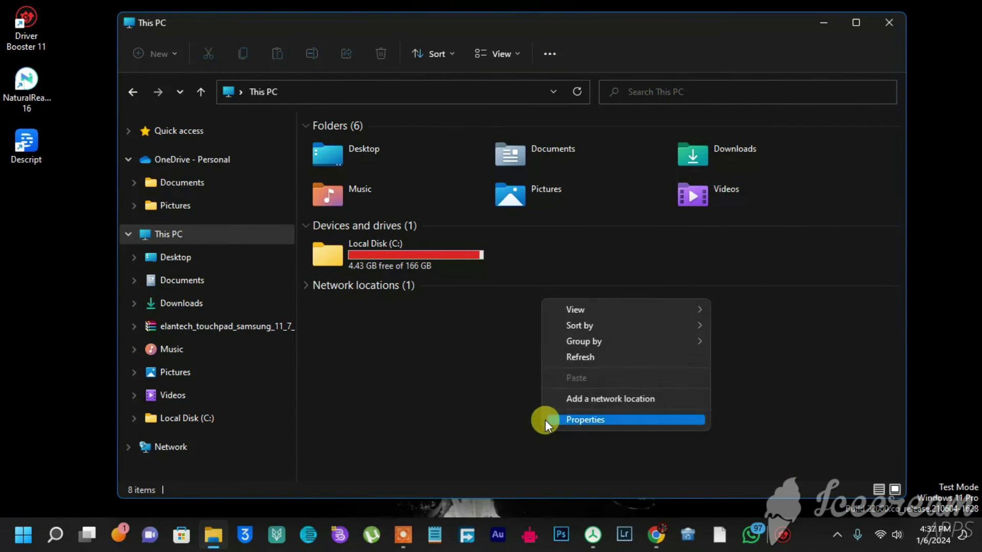
pyautogui.click(584, 357)
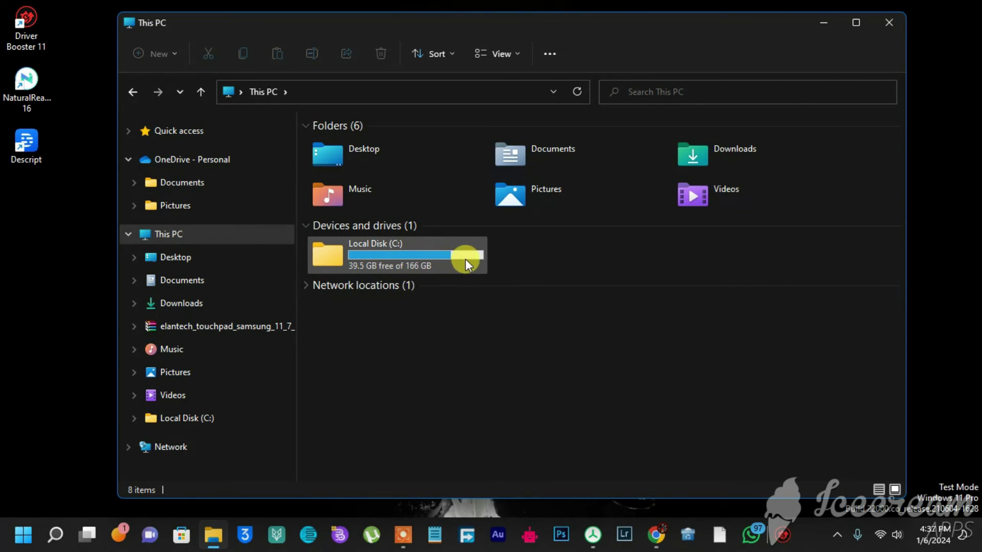
pyautogui.moveTo(391, 254)
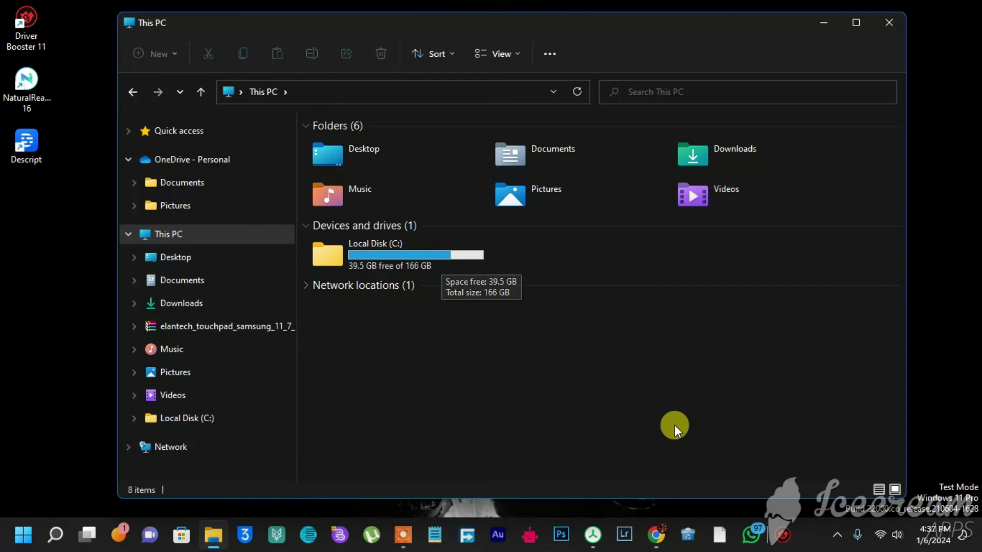
# Step: Restore TreeSize, browse AppData and Local, then collapse Owner and Users to top-level folders
pyautogui.click(581, 529)
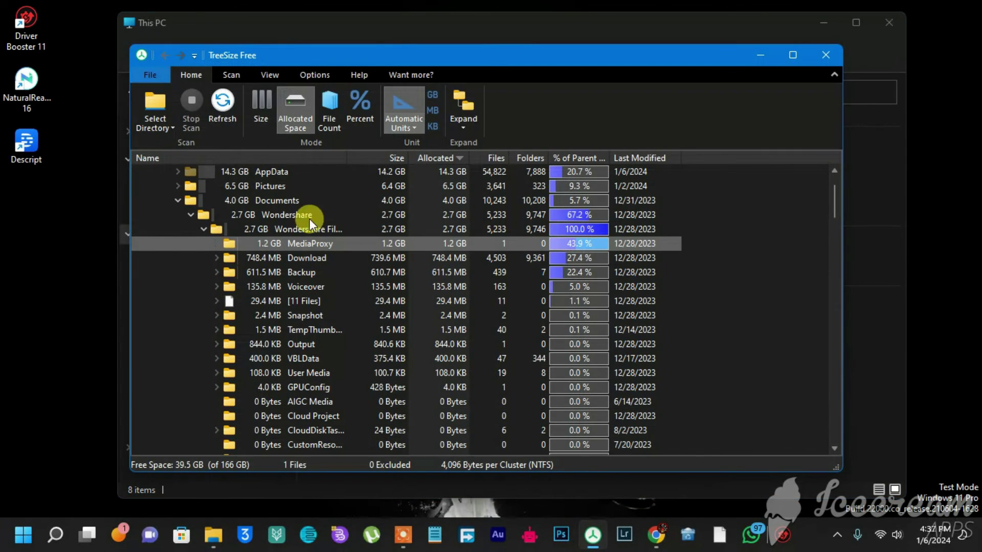
pyautogui.scroll(1, 220, 205)
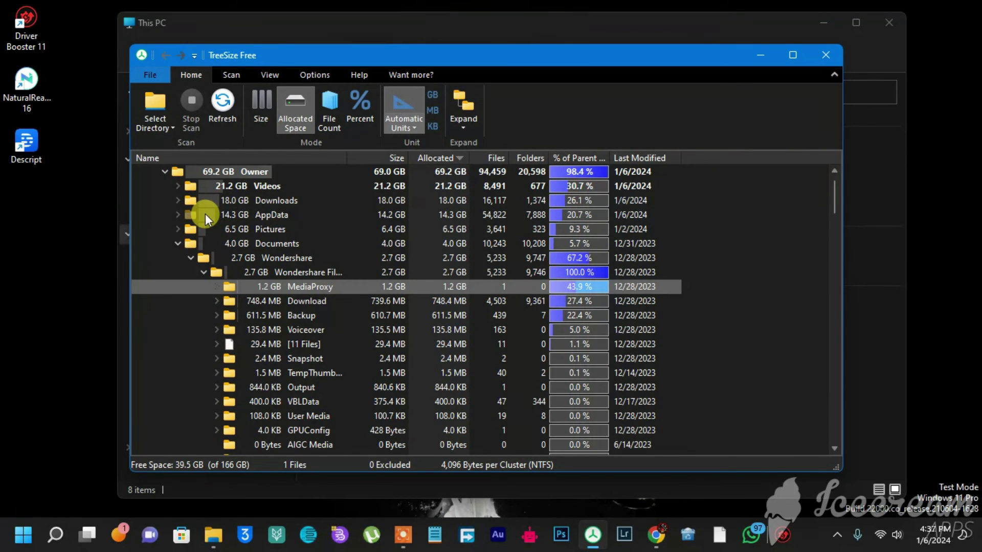
pyautogui.click(176, 214)
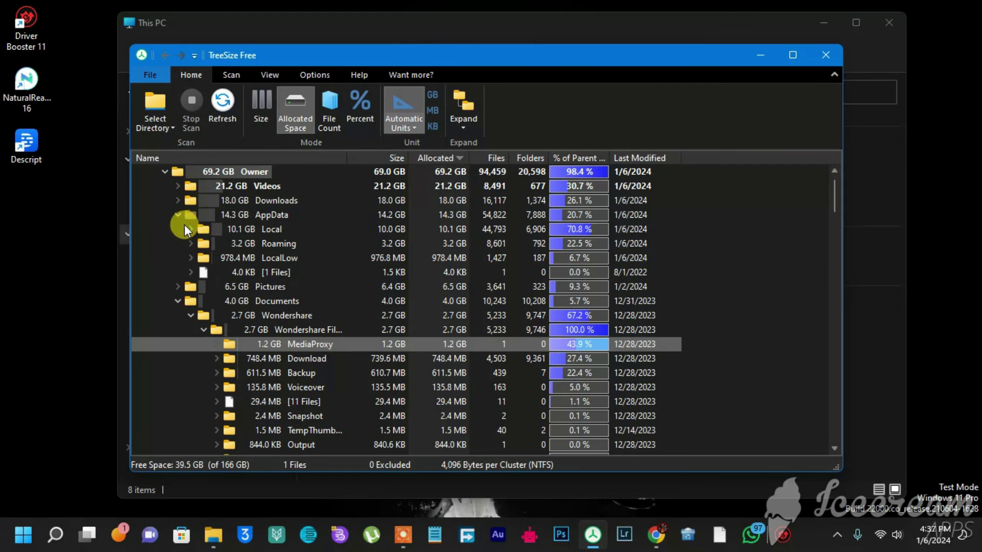
pyautogui.click(192, 228)
pyautogui.click(192, 228)
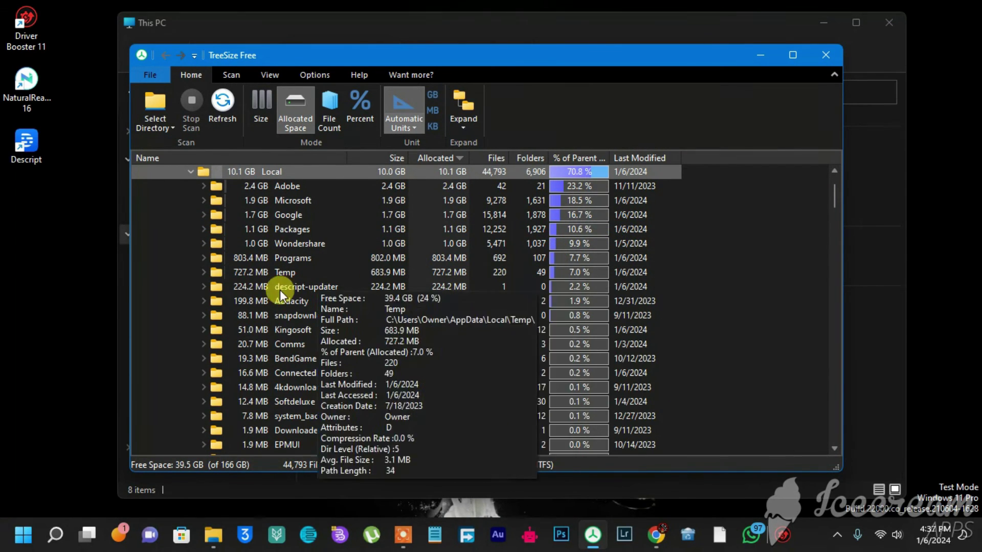
pyautogui.scroll(1, 282, 290)
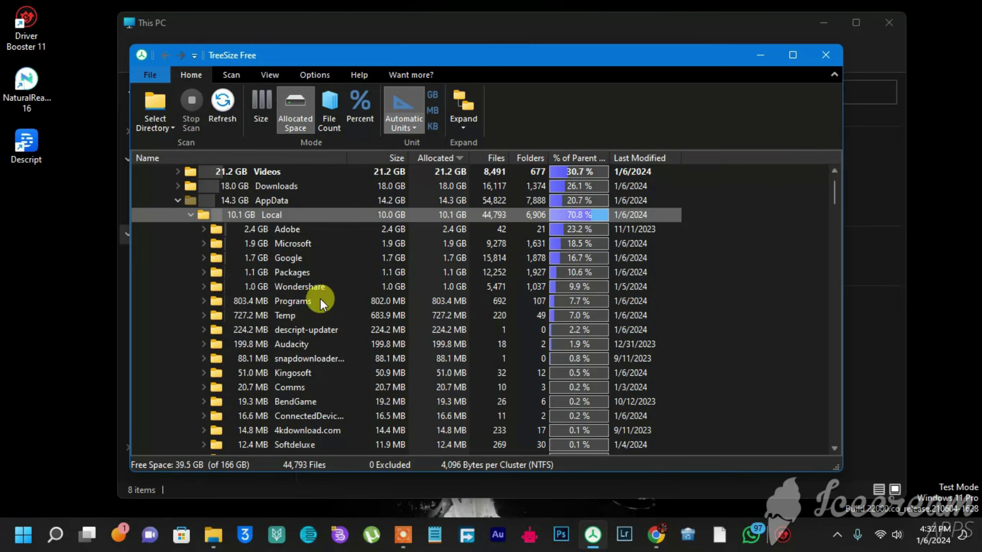
pyautogui.scroll(-2, 272, 348)
pyautogui.scroll(3, 326, 280)
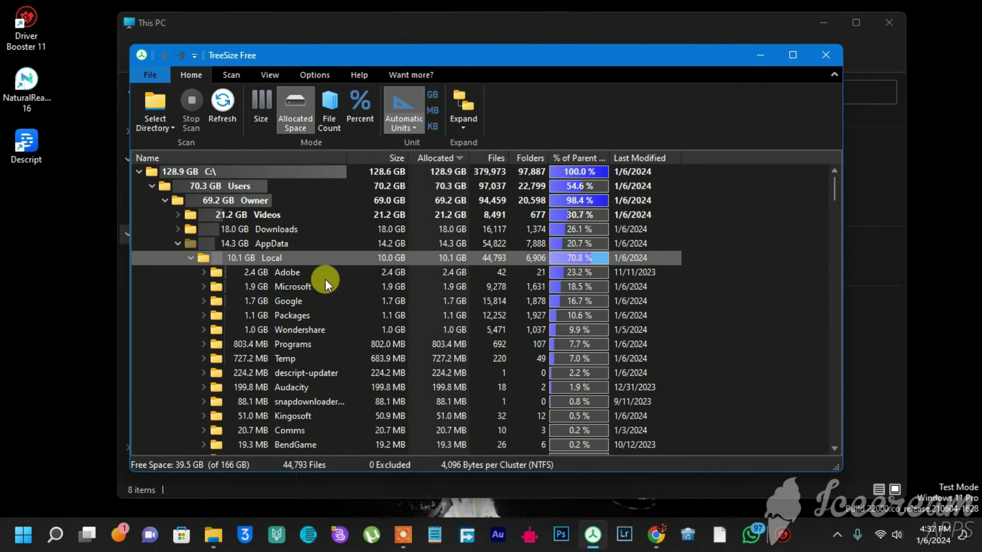
pyautogui.click(191, 261)
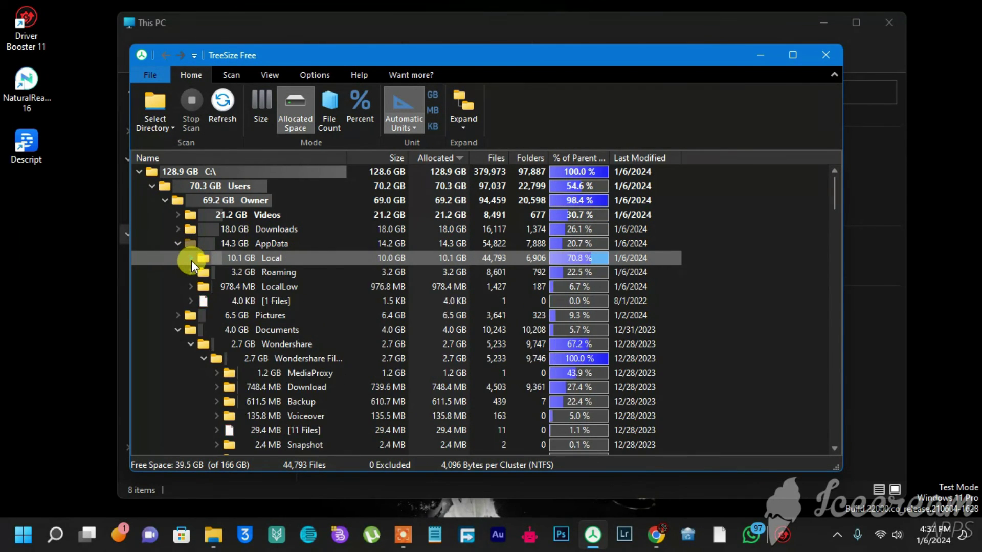
pyautogui.scroll(-1, 553, 243)
pyautogui.scroll(1, 543, 249)
pyautogui.click(161, 197)
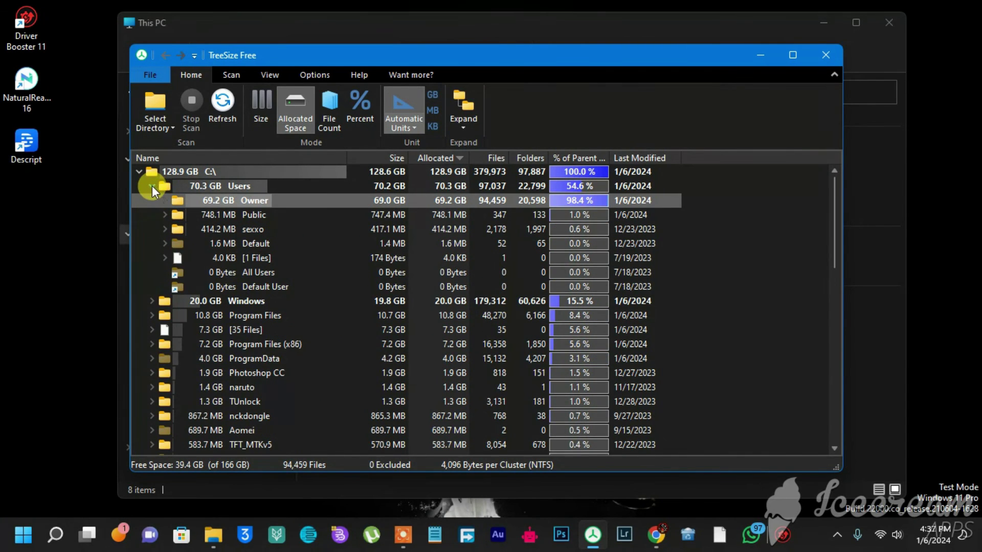
pyautogui.click(152, 185)
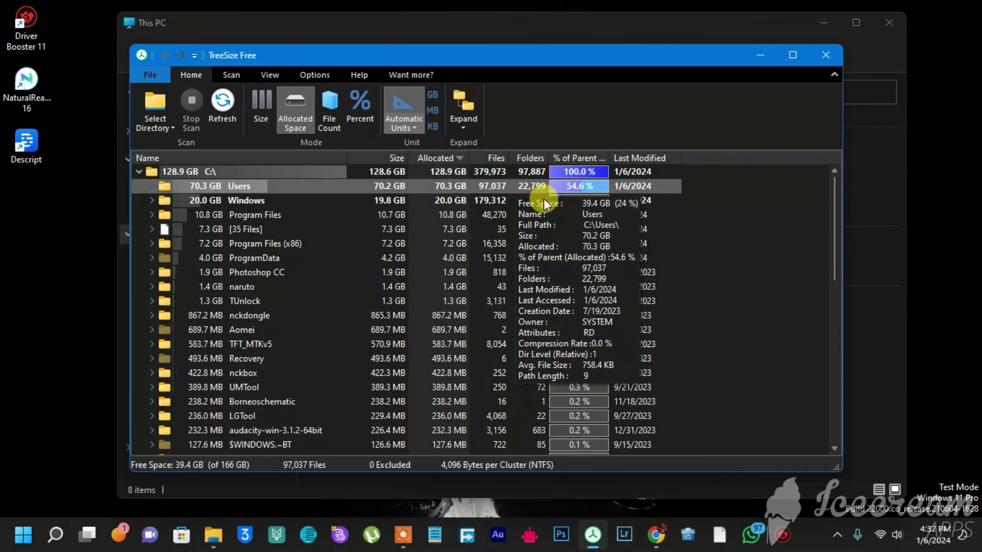